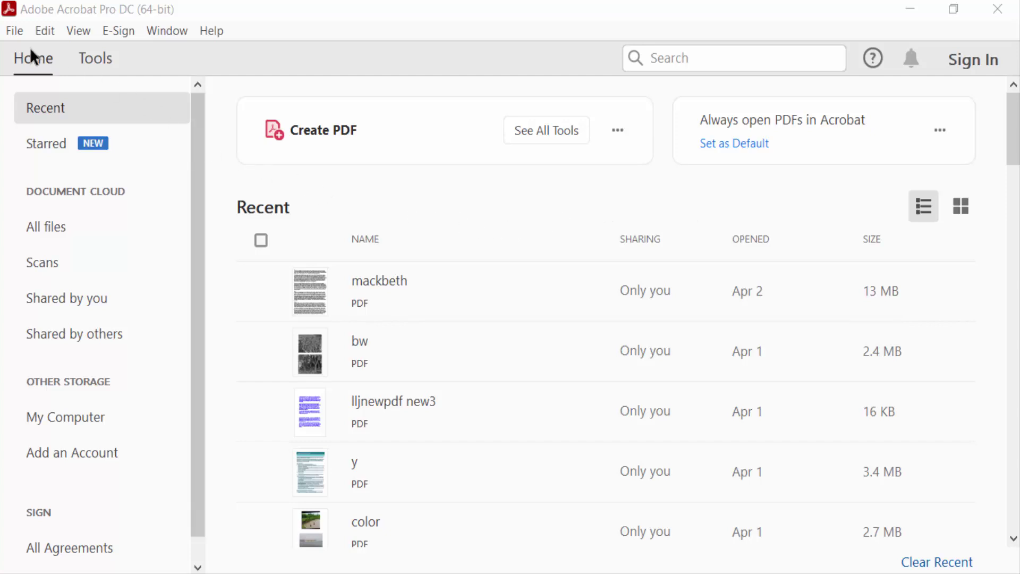
# - Start a new Untitled PDF from a blank page via File > Create
pyautogui.click(15, 33)
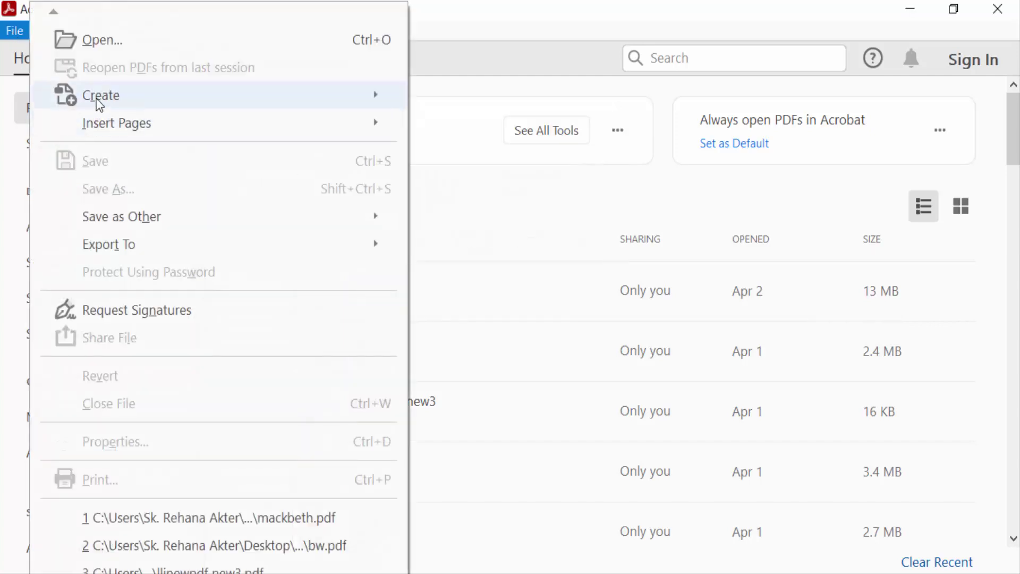
pyautogui.moveTo(97, 104)
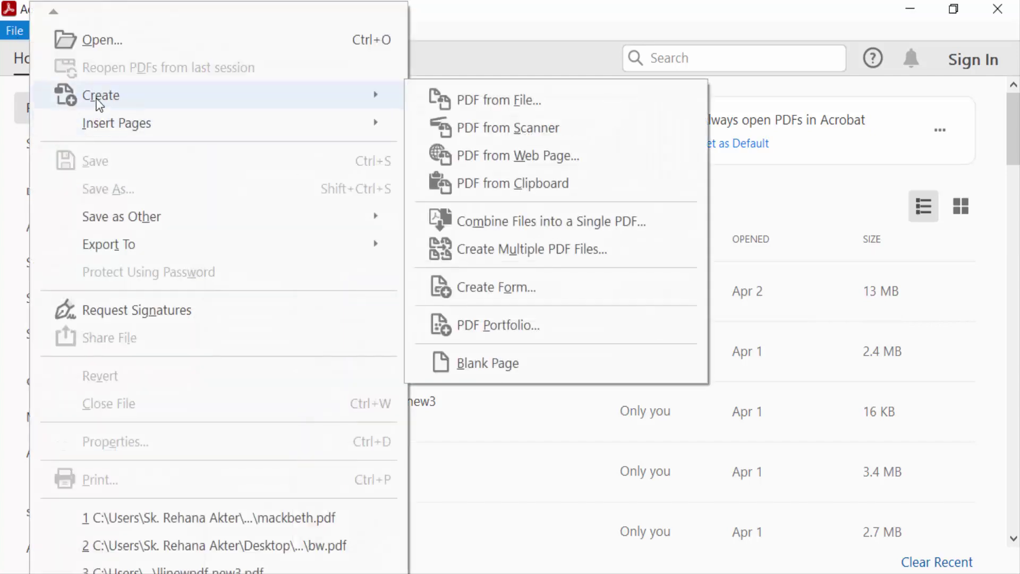
pyautogui.click(488, 363)
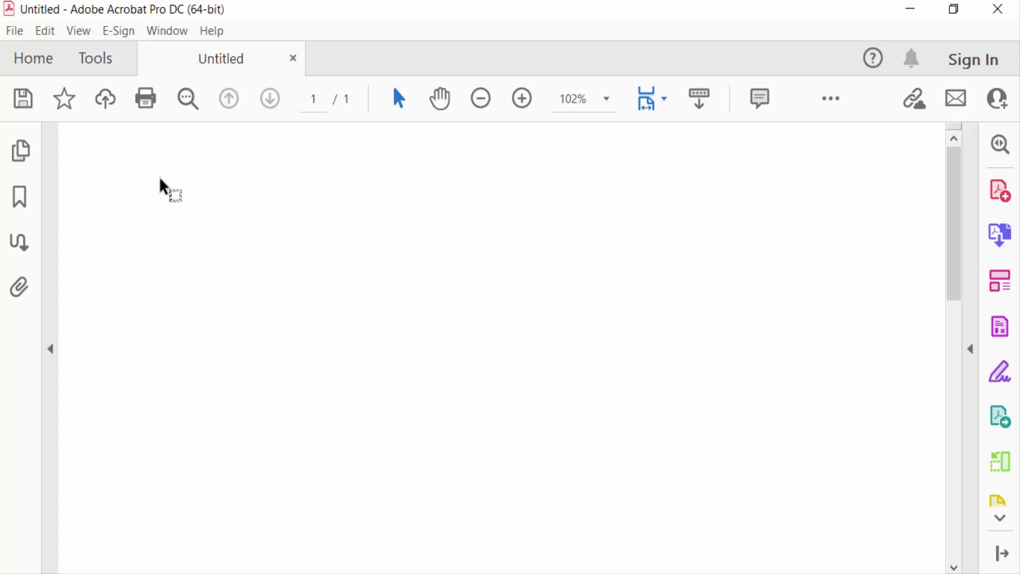
# - Using the Comment tools' Oval shape, draw an orange oval sun toward the page's right
pyautogui.click(95, 58)
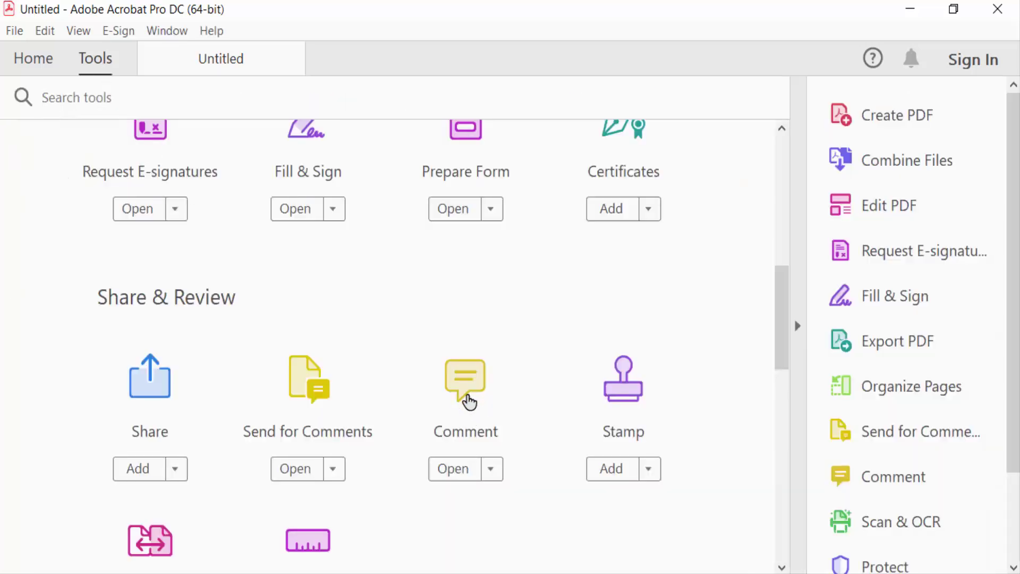
pyautogui.click(465, 392)
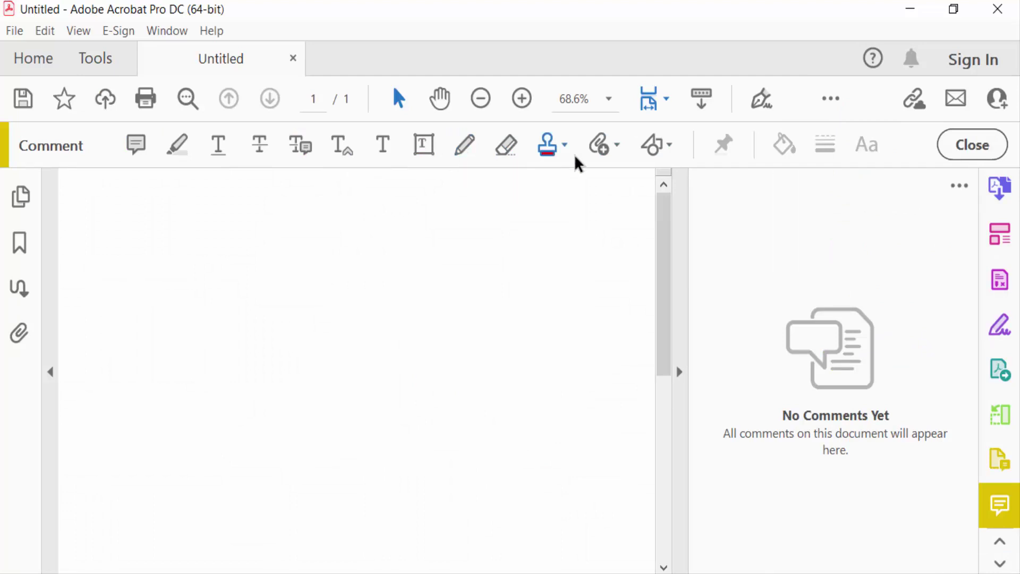
pyautogui.click(669, 148)
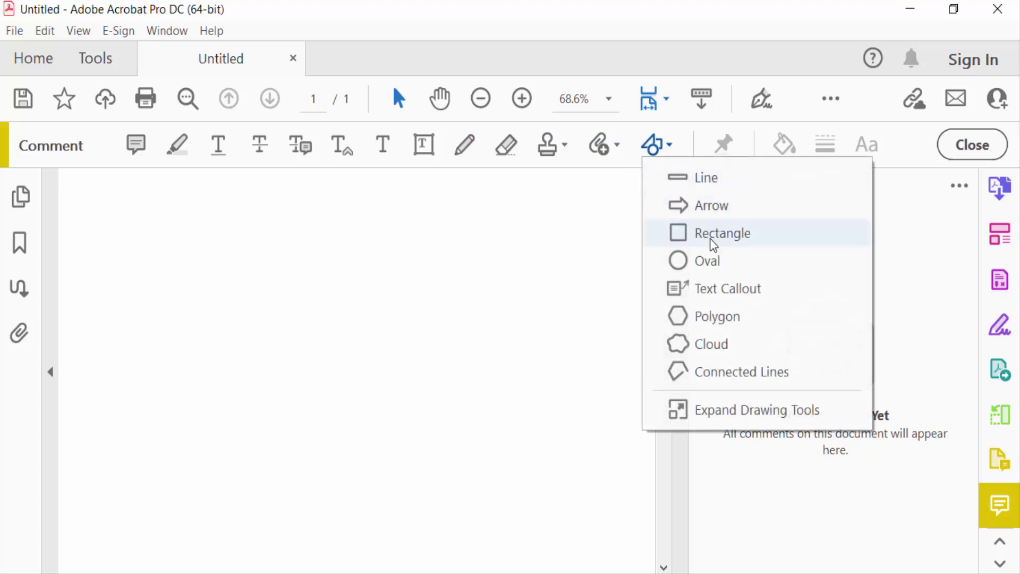
pyautogui.click(710, 262)
pyautogui.moveTo(477, 253); pyautogui.dragTo(535, 324)
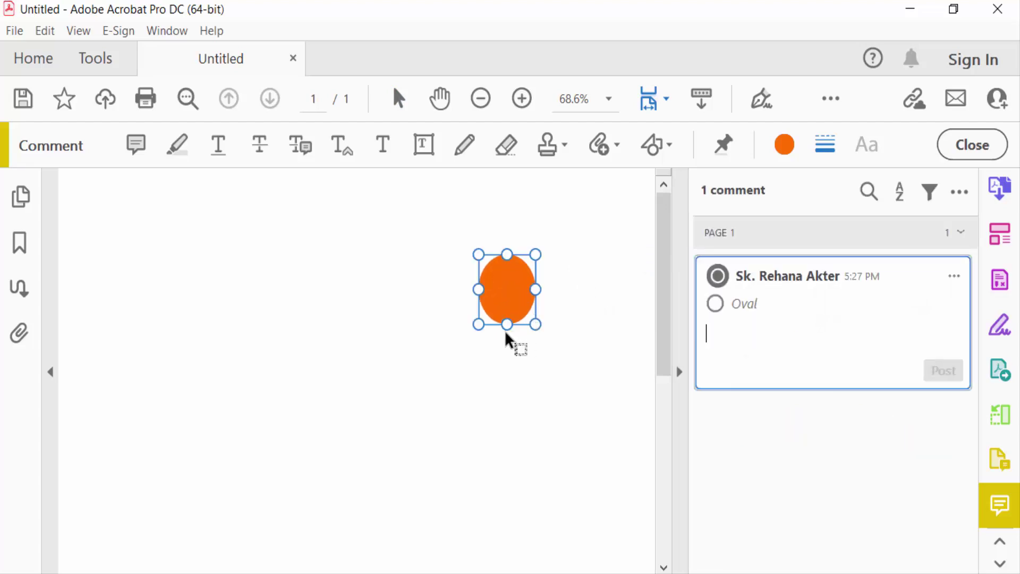
# - Draw short pencil rays around the orange oval sun
pyautogui.click(466, 148)
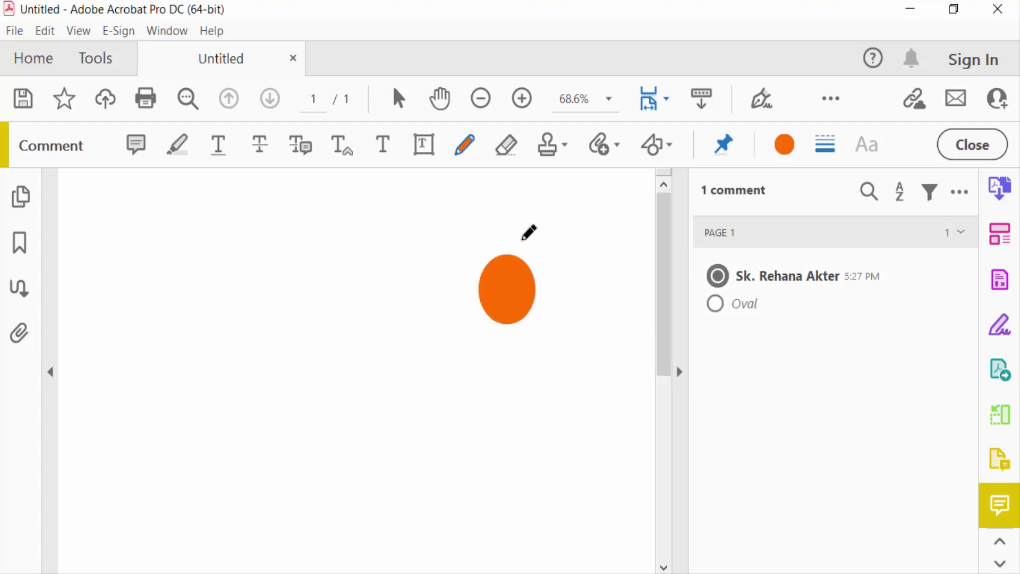
pyautogui.moveTo(531, 256); pyautogui.dragTo(541, 237)
pyautogui.moveTo(545, 273)
pyautogui.mouseDown()
pyautogui.moveTo(564, 272)
pyautogui.moveTo(566, 302)
pyautogui.moveTo(526, 353)
pyautogui.mouseUp()
pyautogui.moveTo(502, 331)
pyautogui.mouseDown()
pyautogui.moveTo(482, 348)
pyautogui.moveTo(448, 299)
pyautogui.moveTo(470, 242)
pyautogui.moveTo(499, 232)
pyautogui.mouseUp()
# - Sketch the tree trunk outline to the left of the sun
pyautogui.moveTo(296, 351); pyautogui.dragTo(319, 433)
pyautogui.moveTo(355, 342)
pyautogui.mouseDown()
pyautogui.moveTo(351, 412)
pyautogui.moveTo(371, 424)
pyautogui.moveTo(353, 421)
pyautogui.mouseUp()
pyautogui.moveTo(296, 348); pyautogui.dragTo(353, 342)
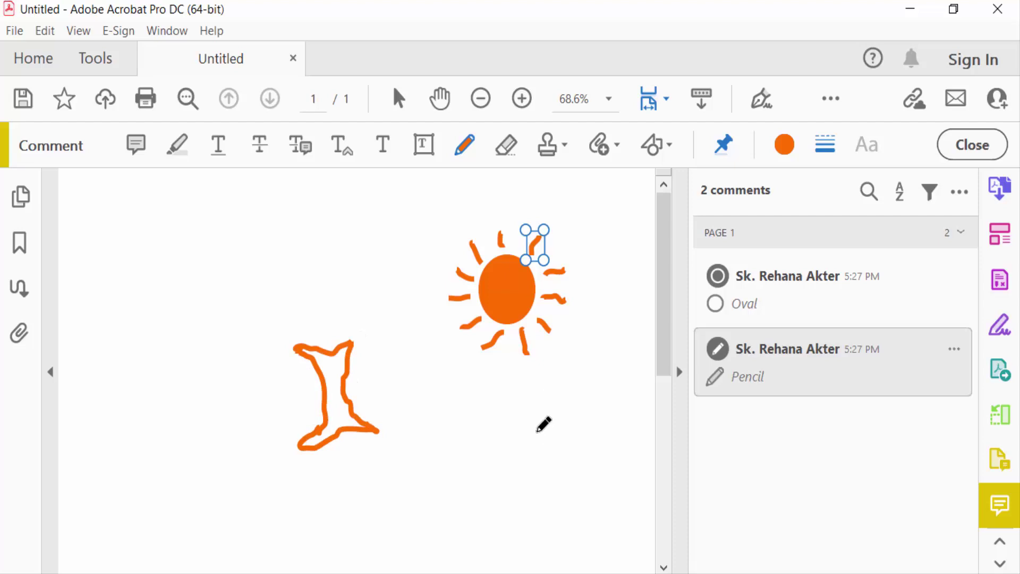
# - Erase and delete the faulty trunk stroke, redraw the trunk bottom, and outline the crown
pyautogui.click(502, 148)
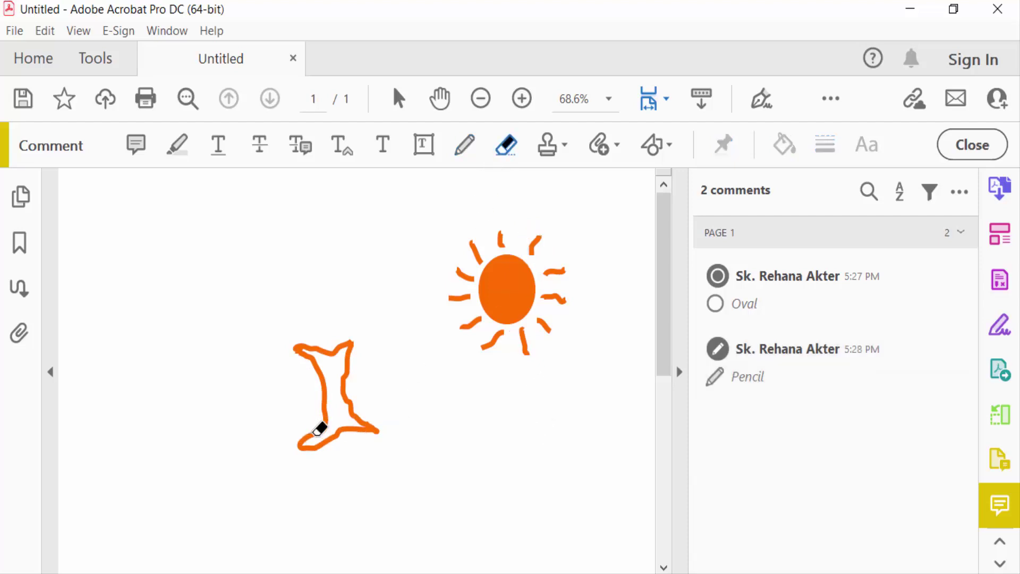
pyautogui.moveTo(323, 426)
pyautogui.mouseDown()
pyautogui.moveTo(337, 394)
pyautogui.moveTo(309, 445)
pyautogui.moveTo(305, 436)
pyautogui.moveTo(314, 446)
pyautogui.mouseUp()
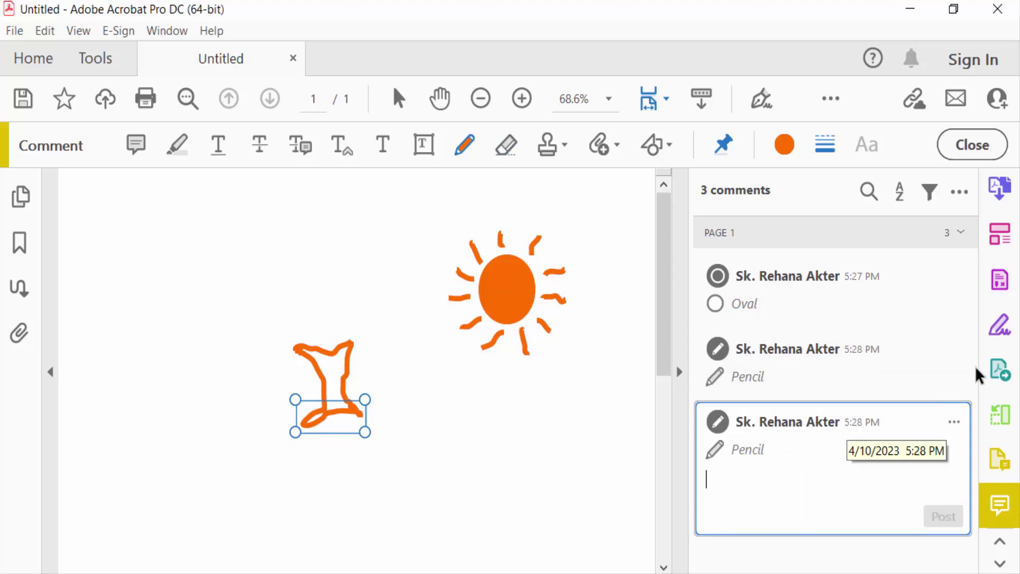
pyautogui.click(950, 424)
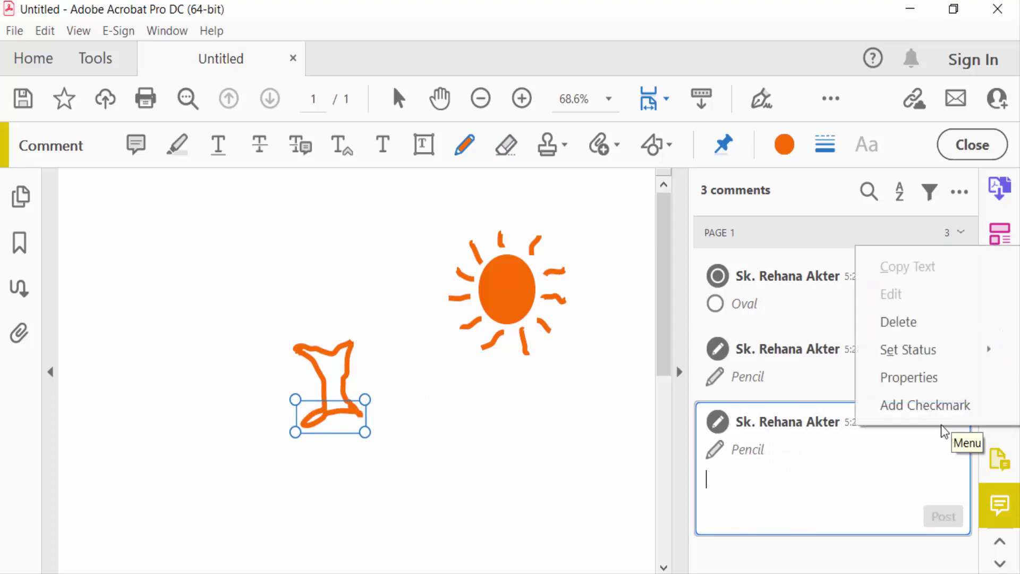
pyautogui.click(897, 322)
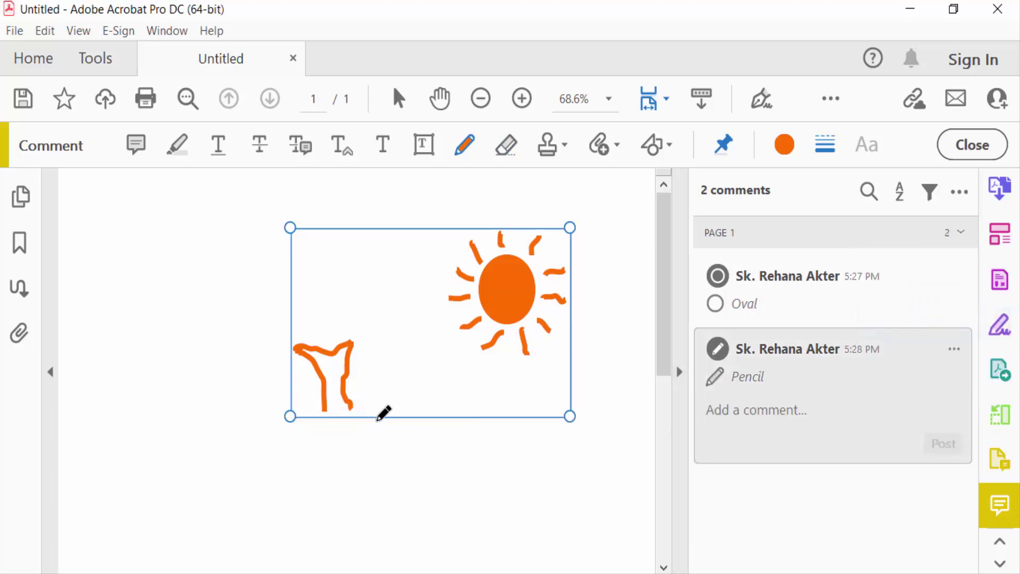
pyautogui.moveTo(348, 405)
pyautogui.mouseDown()
pyautogui.moveTo(332, 406)
pyautogui.moveTo(334, 422)
pyautogui.moveTo(376, 424)
pyautogui.mouseUp()
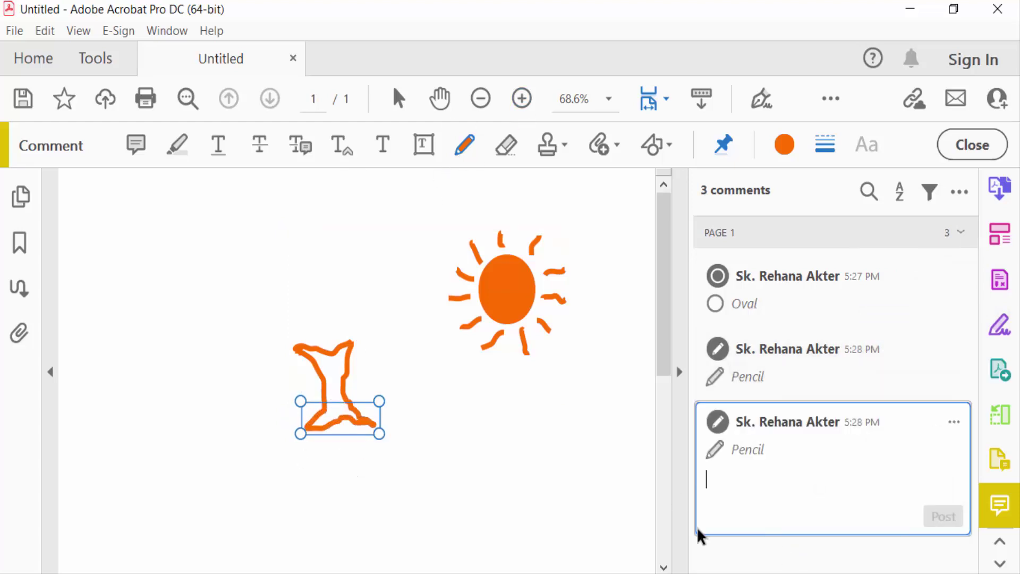
pyautogui.moveTo(313, 360)
pyautogui.mouseDown()
pyautogui.moveTo(269, 376)
pyautogui.moveTo(282, 280)
pyautogui.moveTo(357, 280)
pyautogui.moveTo(374, 367)
pyautogui.moveTo(350, 370)
pyautogui.mouseUp()
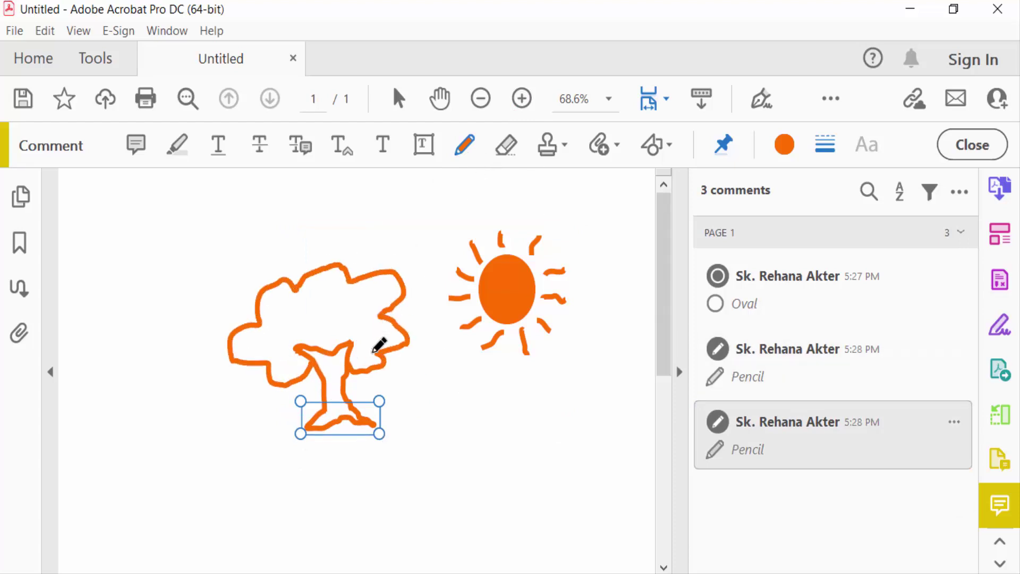
# - Change the tree crown stroke's colour from orange to dark green in its Properties
pyautogui.rightClick(378, 351)
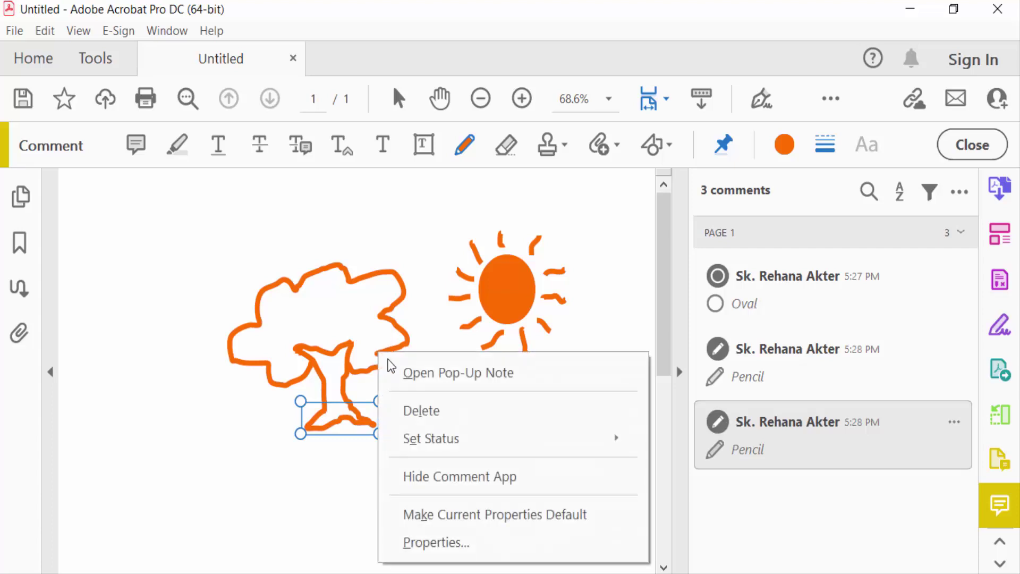
pyautogui.click(432, 546)
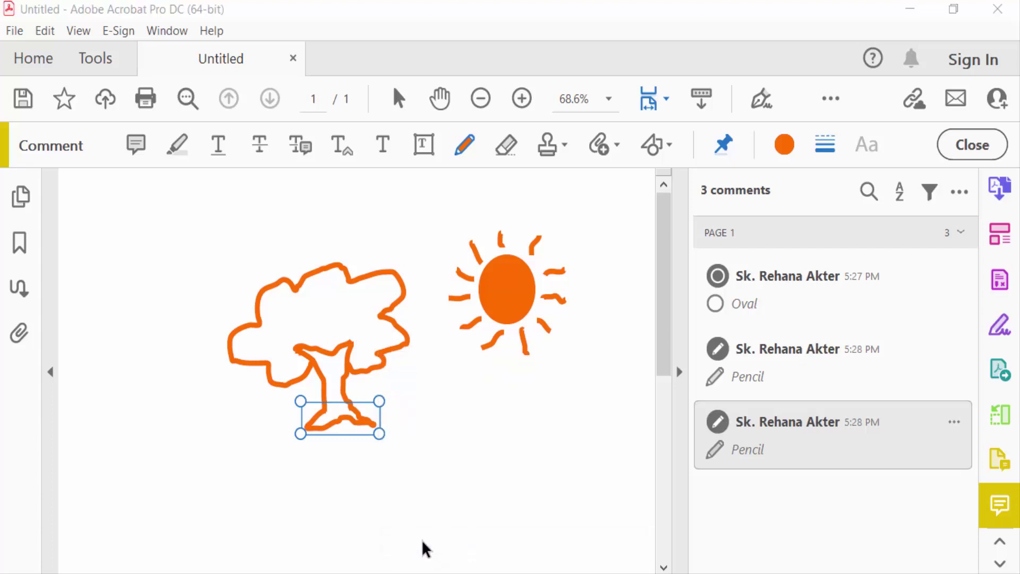
pyautogui.click(301, 156)
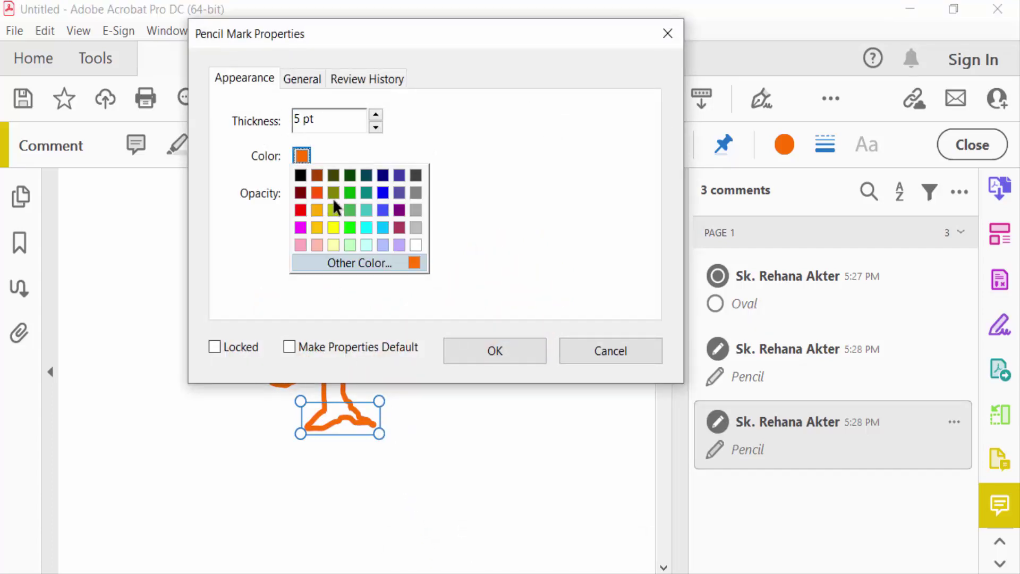
pyautogui.click(351, 175)
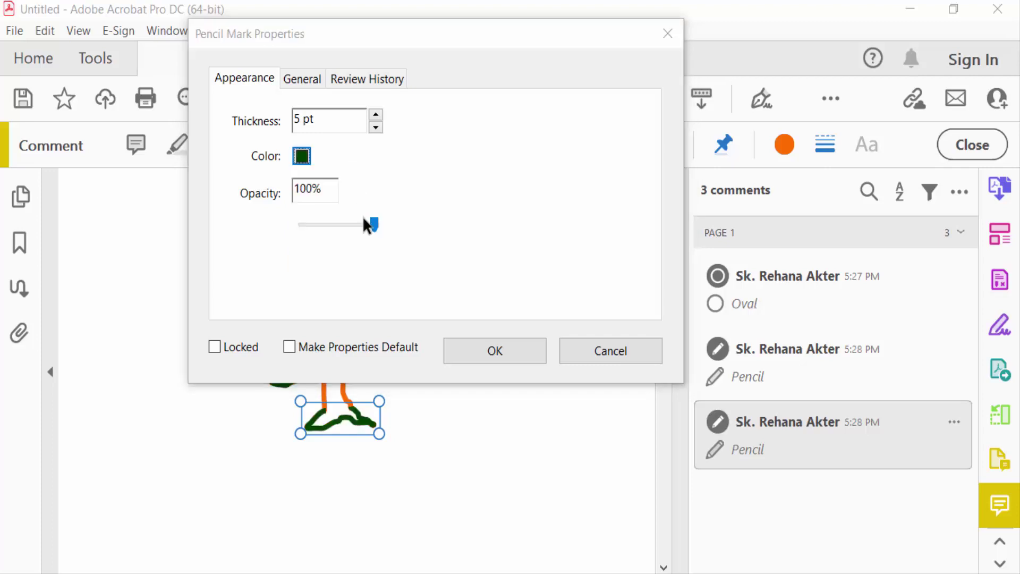
pyautogui.click(470, 351)
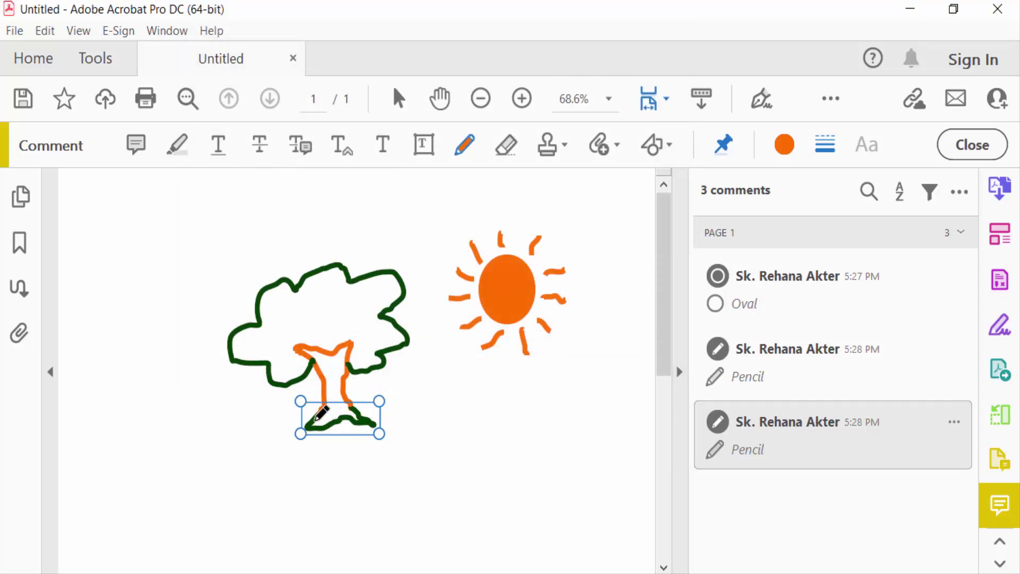
# - Erase the trunk's lower left stroke and green base, then redraw them with the pencil
pyautogui.click(511, 148)
pyautogui.moveTo(313, 437)
pyautogui.mouseDown()
pyautogui.moveTo(323, 409)
pyautogui.moveTo(314, 424)
pyautogui.moveTo(378, 417)
pyautogui.moveTo(362, 407)
pyautogui.moveTo(337, 419)
pyautogui.moveTo(353, 440)
pyautogui.moveTo(318, 414)
pyautogui.moveTo(320, 425)
pyautogui.mouseUp()
pyautogui.click(463, 144)
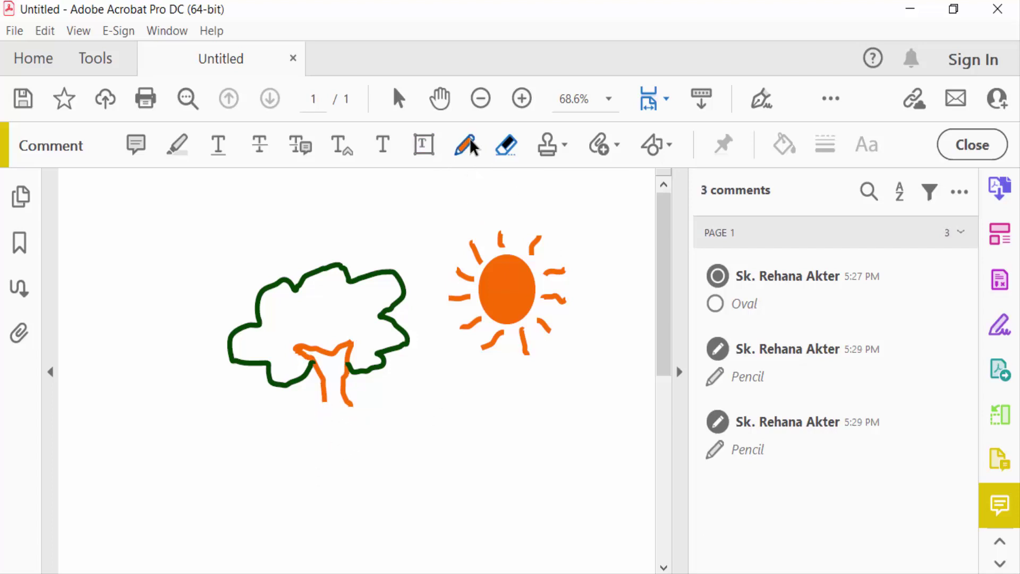
pyautogui.moveTo(323, 401)
pyautogui.mouseDown()
pyautogui.moveTo(313, 419)
pyautogui.moveTo(363, 408)
pyautogui.mouseUp()
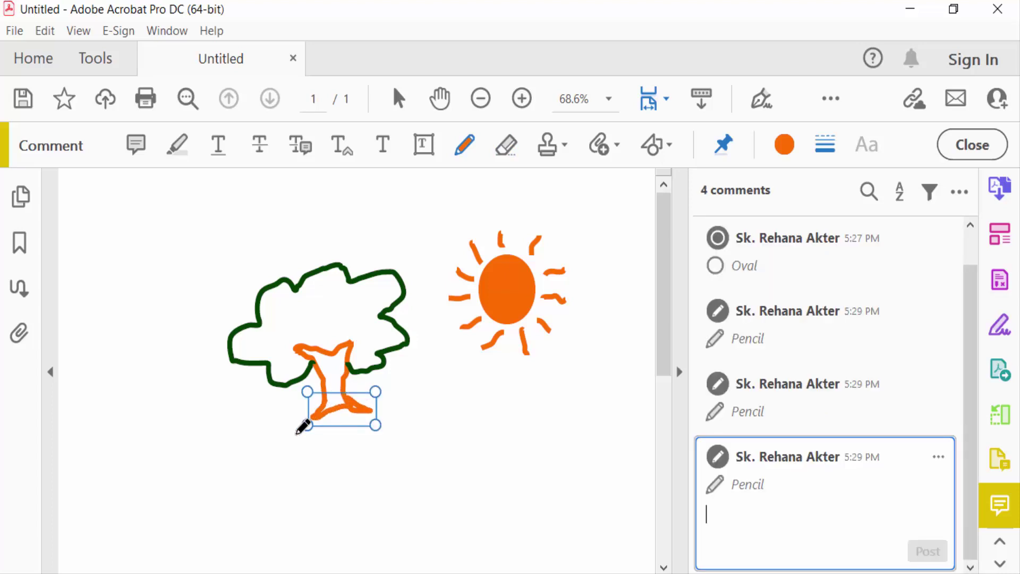
# - Set the pencil colour to orange and scribble to fill the tree trunk
pyautogui.click(784, 145)
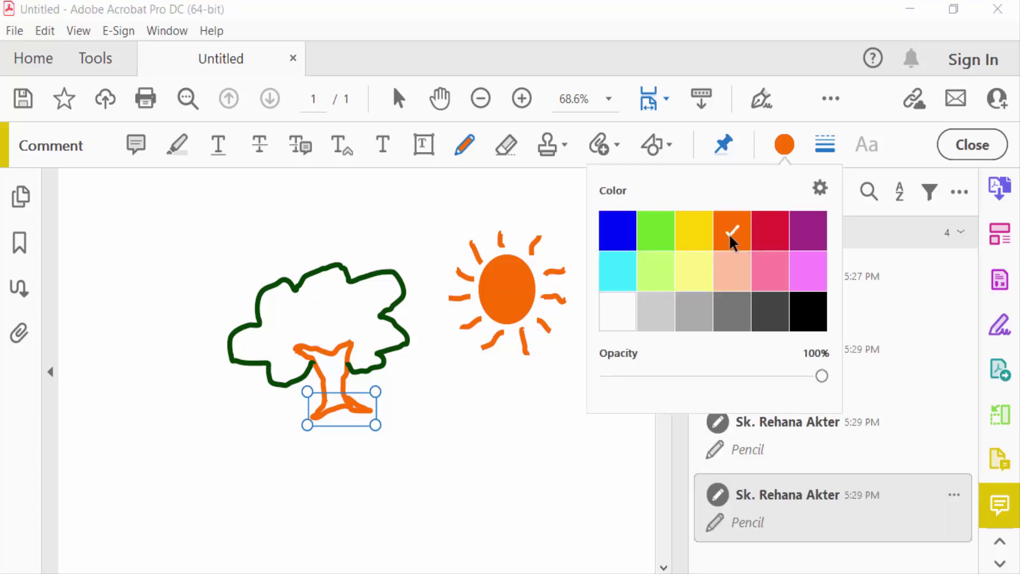
pyautogui.click(696, 234)
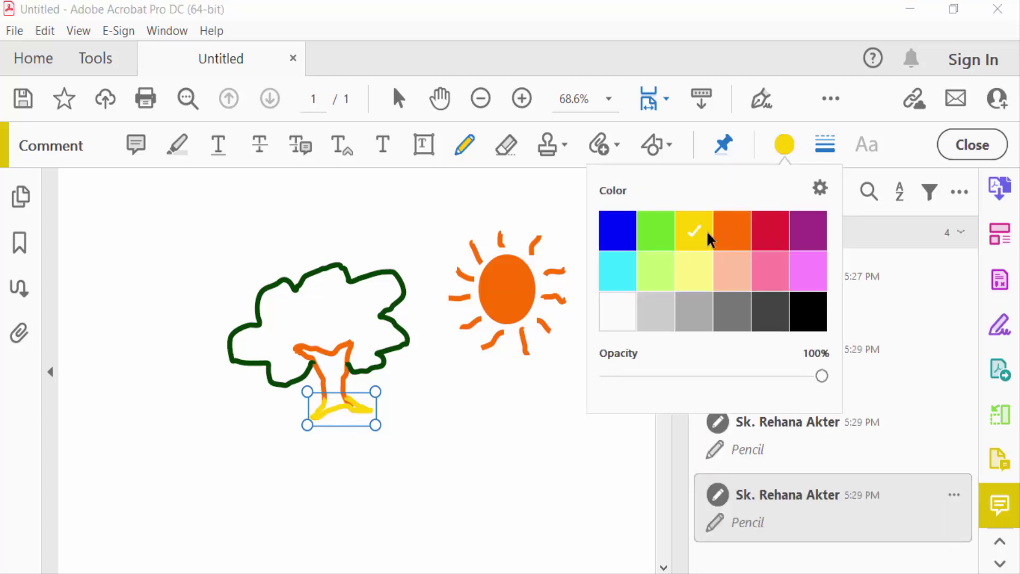
pyautogui.click(726, 239)
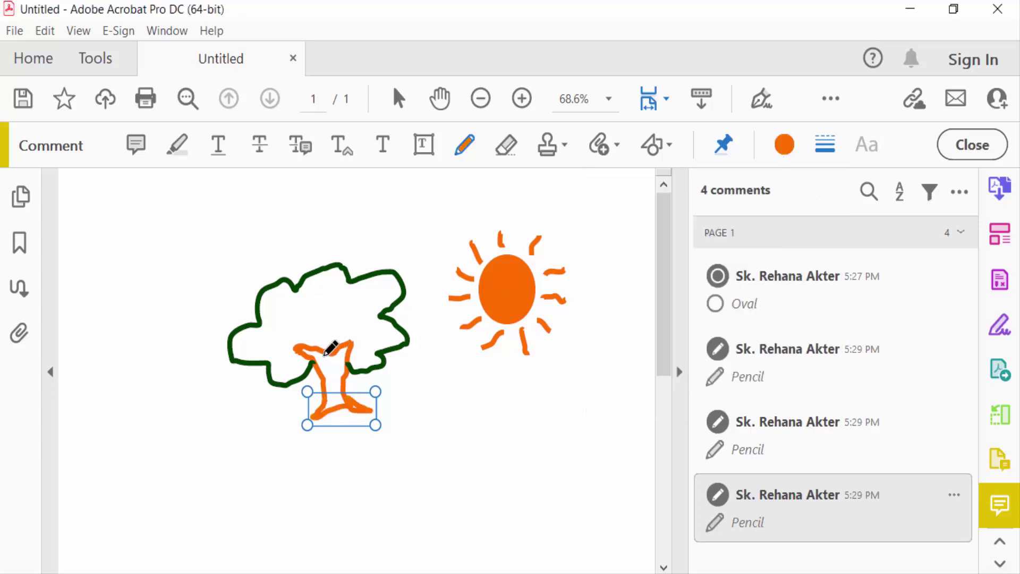
pyautogui.moveTo(334, 366)
pyautogui.mouseDown()
pyautogui.moveTo(344, 365)
pyautogui.moveTo(319, 348)
pyautogui.moveTo(343, 391)
pyautogui.moveTo(313, 414)
pyautogui.moveTo(391, 422)
pyautogui.moveTo(377, 404)
pyautogui.mouseUp()
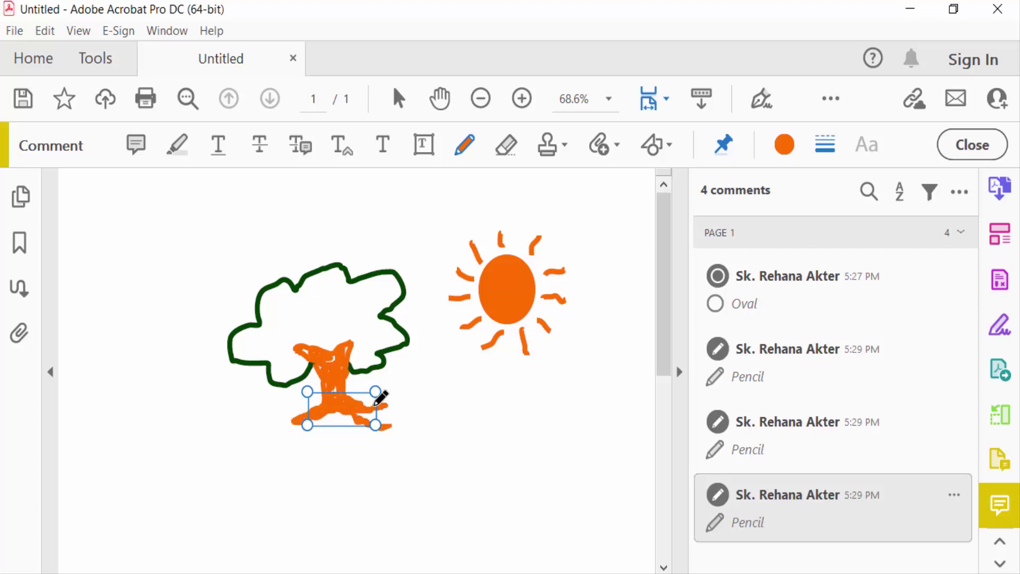
pyautogui.moveTo(338, 333)
pyautogui.mouseDown()
pyautogui.moveTo(355, 312)
pyautogui.moveTo(366, 314)
pyautogui.mouseUp()
# - Recolour the trunk scribbles brown in their Properties
pyautogui.rightClick(360, 333)
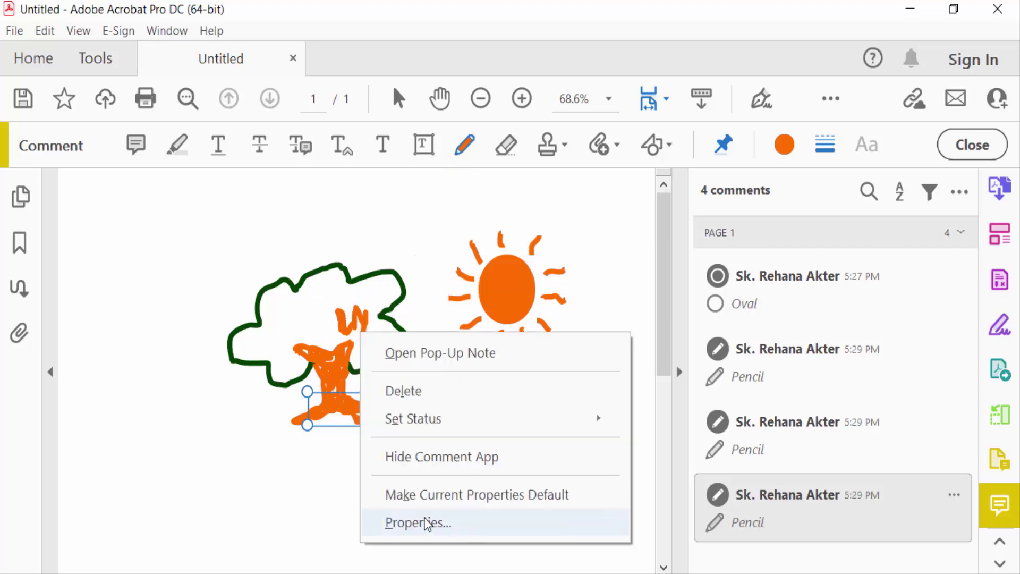
pyautogui.click(419, 523)
pyautogui.click(302, 156)
pyautogui.click(347, 173)
pyautogui.click(302, 156)
pyautogui.click(314, 173)
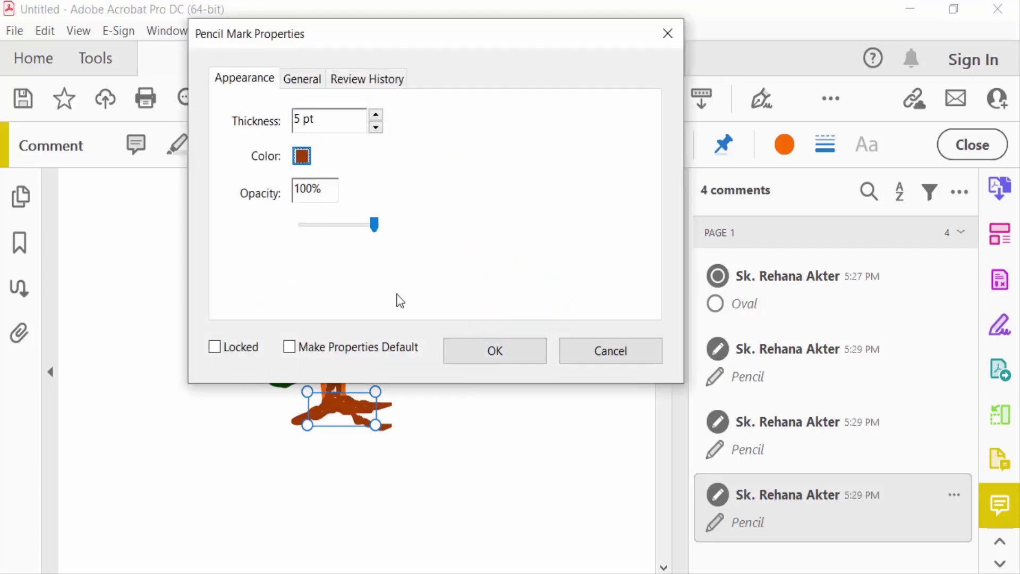
pyautogui.click(487, 355)
# - Erase the stray strokes above the trunk
pyautogui.click(506, 156)
pyautogui.moveTo(366, 335)
pyautogui.mouseDown()
pyautogui.moveTo(353, 303)
pyautogui.moveTo(360, 318)
pyautogui.moveTo(288, 309)
pyautogui.moveTo(371, 296)
pyautogui.moveTo(385, 340)
pyautogui.moveTo(365, 342)
pyautogui.moveTo(340, 274)
pyautogui.moveTo(250, 319)
pyautogui.moveTo(282, 356)
pyautogui.moveTo(334, 338)
pyautogui.moveTo(315, 319)
pyautogui.mouseUp()
pyautogui.click(465, 144)
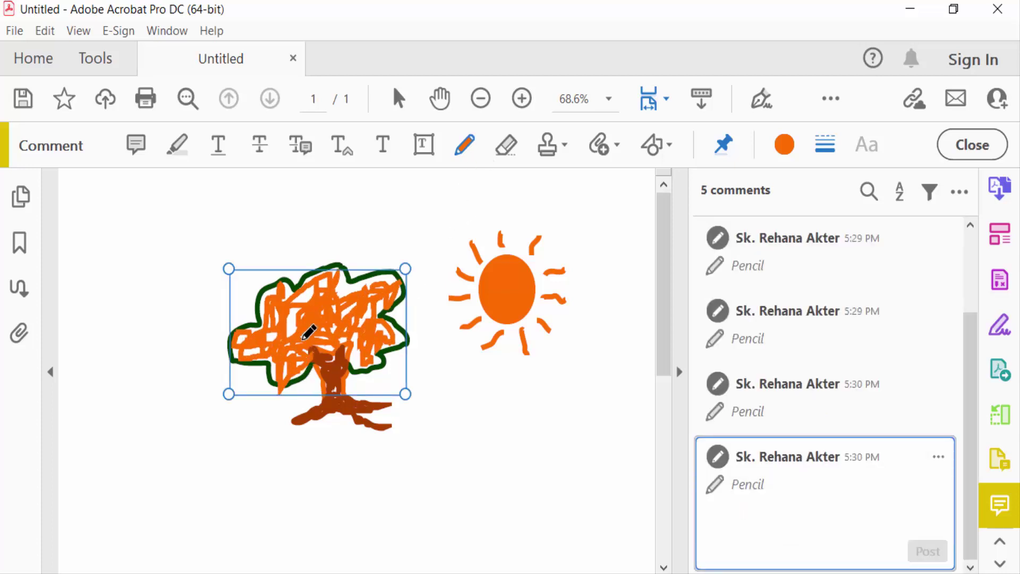
# - Give the crown scribbles green colour, 10 pt thickness and 100% opacity
pyautogui.rightClick(303, 338)
pyautogui.click(361, 529)
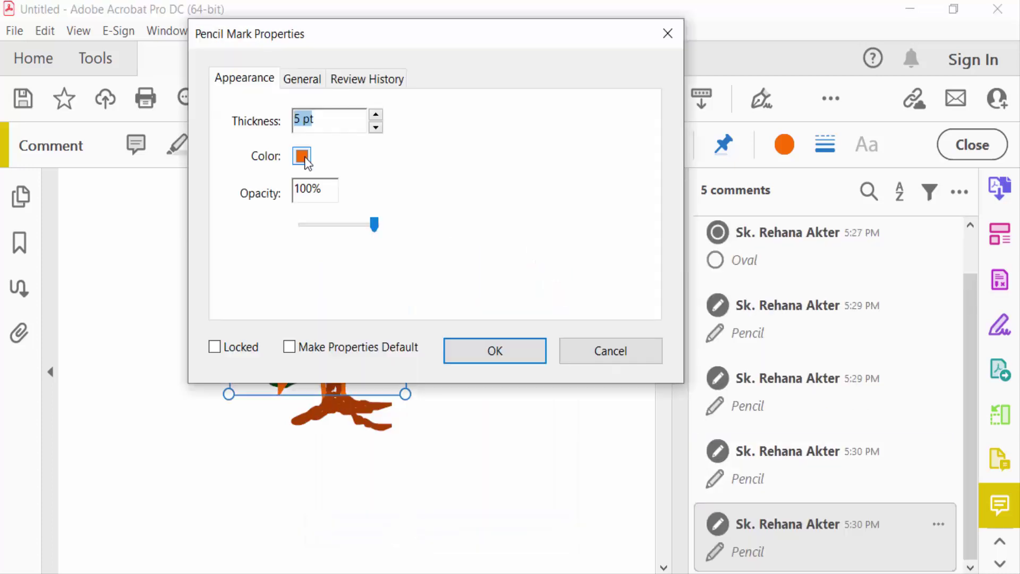
pyautogui.click(302, 156)
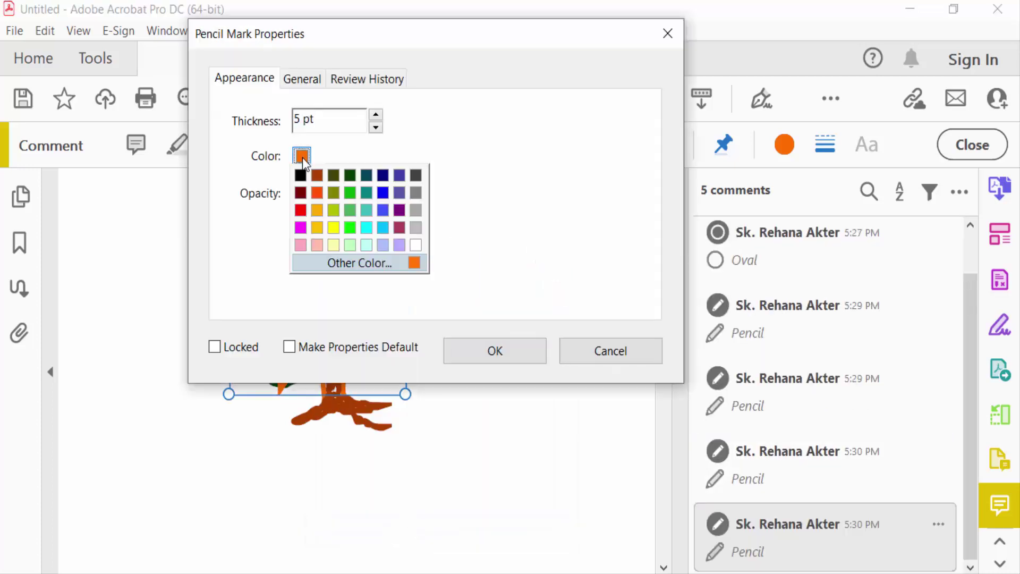
pyautogui.click(350, 192)
pyautogui.moveTo(421, 55); pyautogui.dragTo(784, 65)
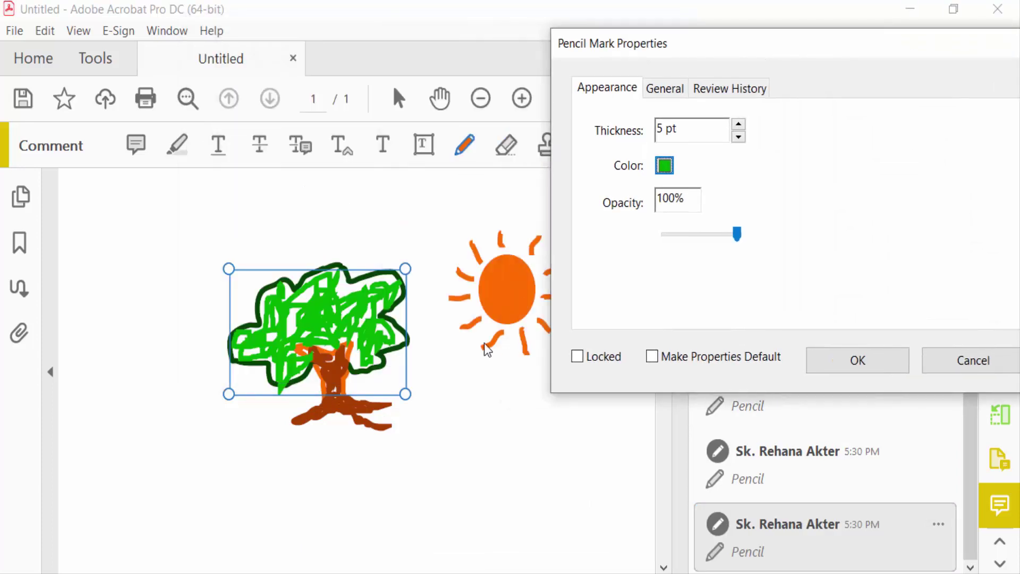
pyautogui.click(738, 126)
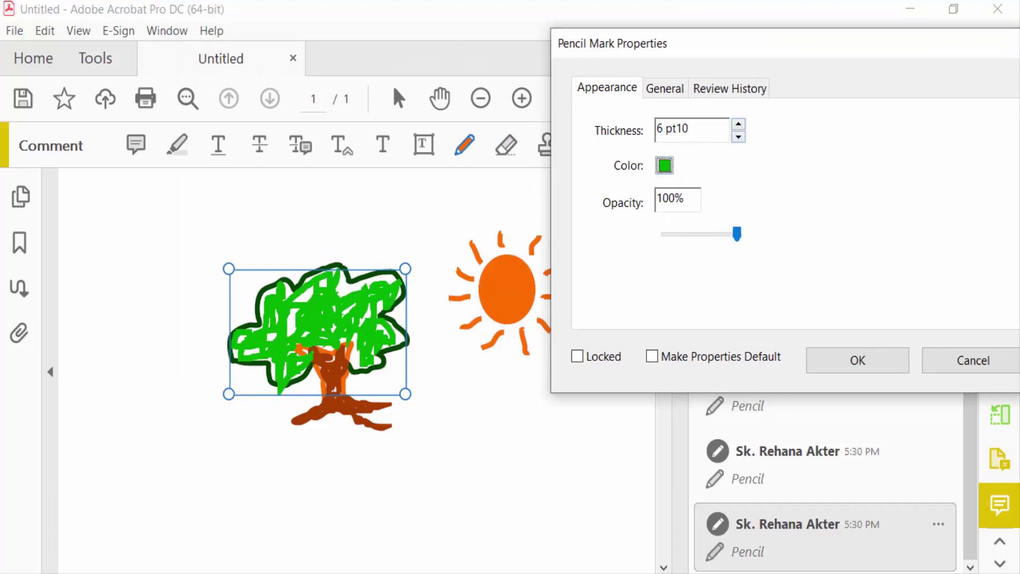
pyautogui.press('Tab')
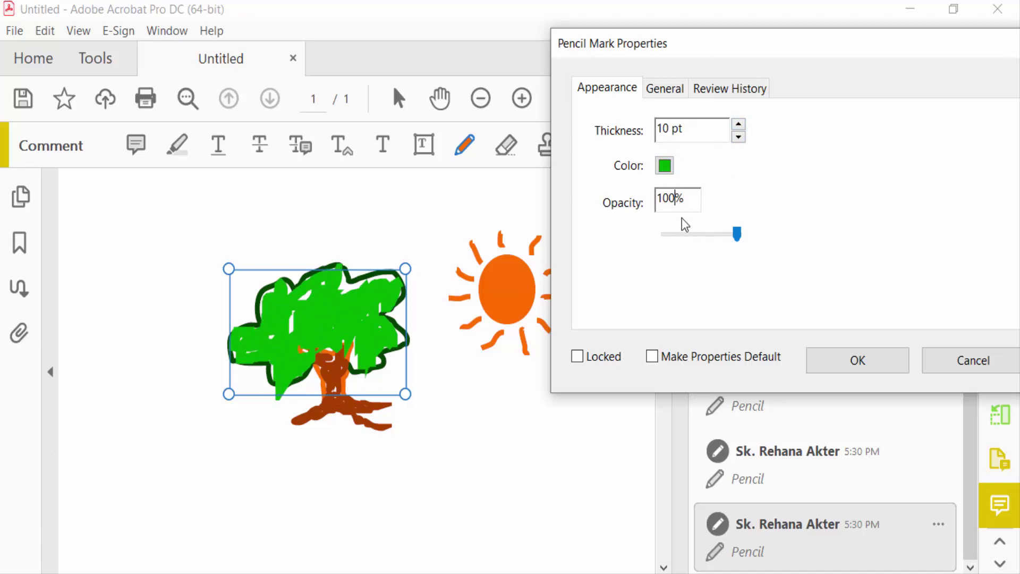
pyautogui.press('BackSpace')
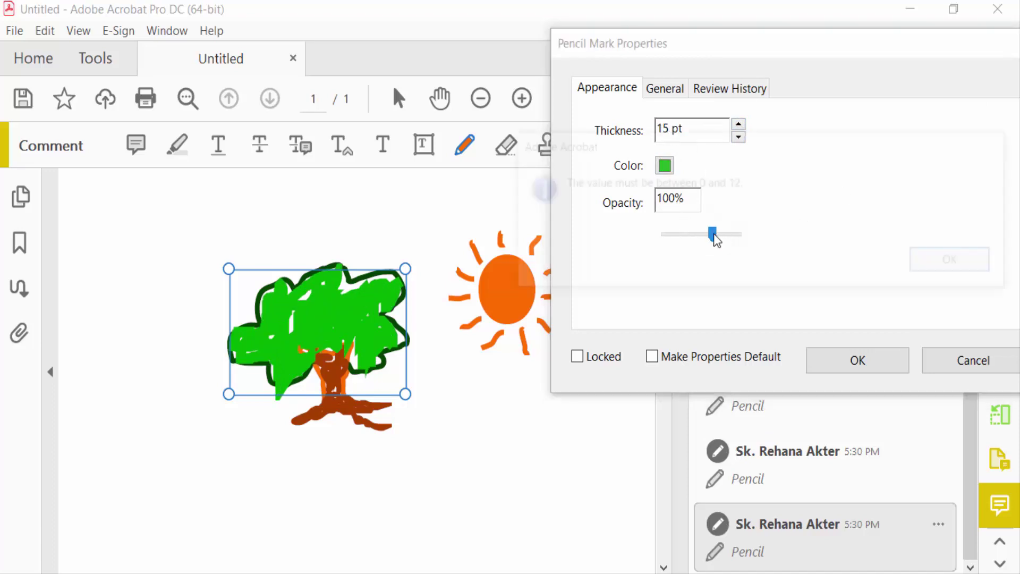
pyautogui.moveTo(736, 234)
pyautogui.mouseDown()
pyautogui.moveTo(715, 234)
pyautogui.moveTo(733, 244)
pyautogui.moveTo(744, 237)
pyautogui.mouseUp()
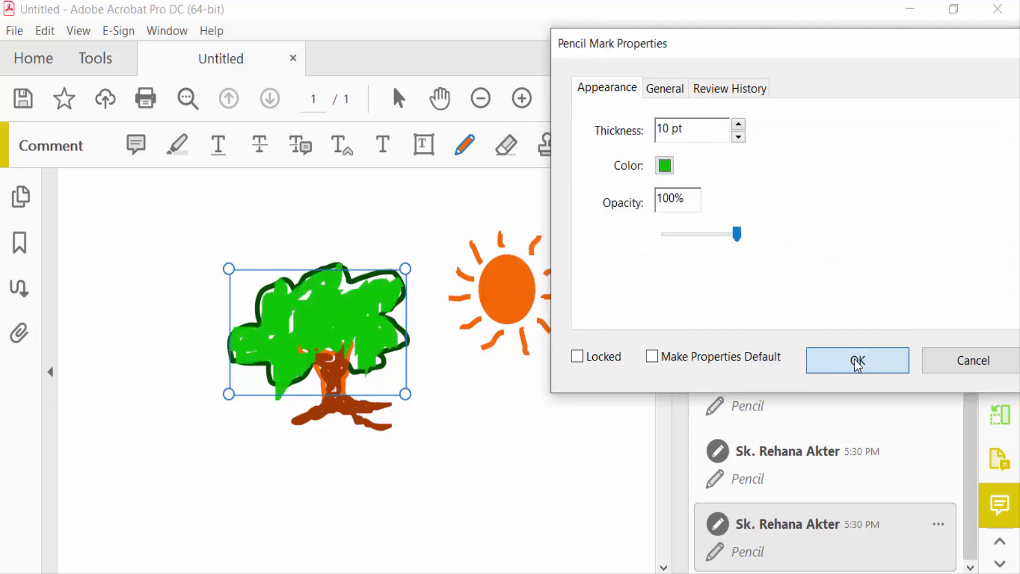
pyautogui.click(857, 361)
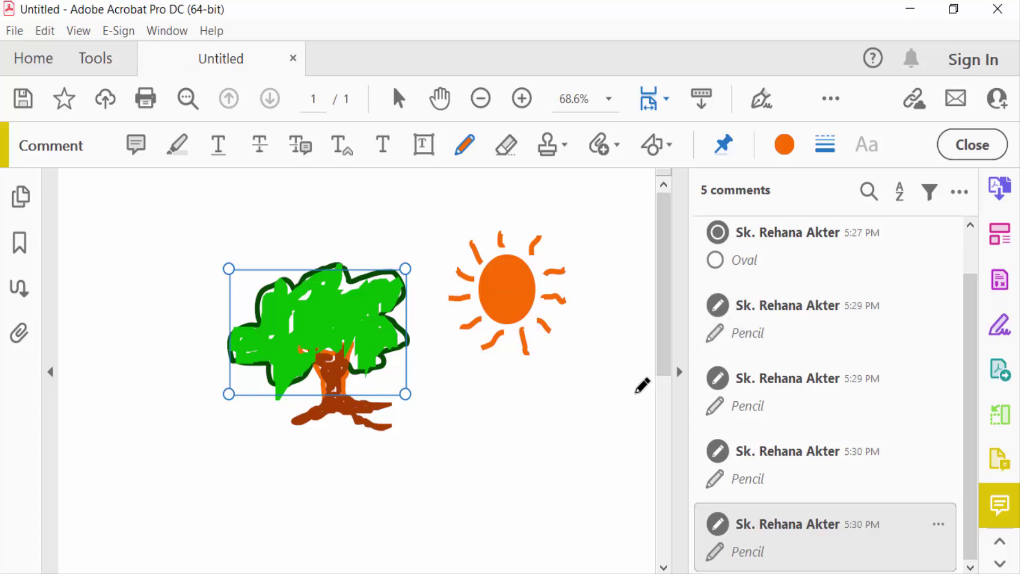
# - Select the Eraser, then close the Comment toolbar to show the finished drawing
pyautogui.click(505, 146)
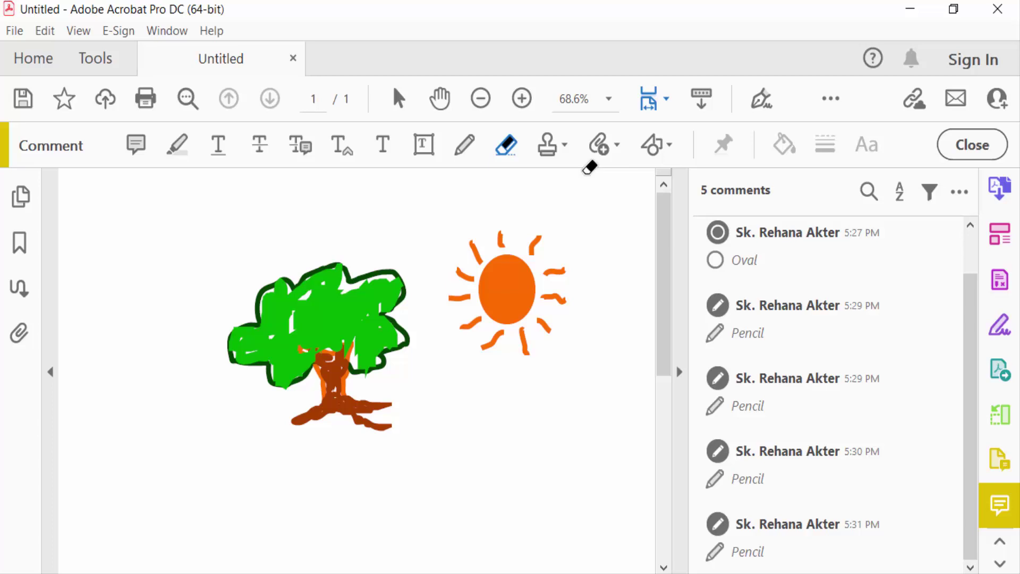
pyautogui.click(958, 145)
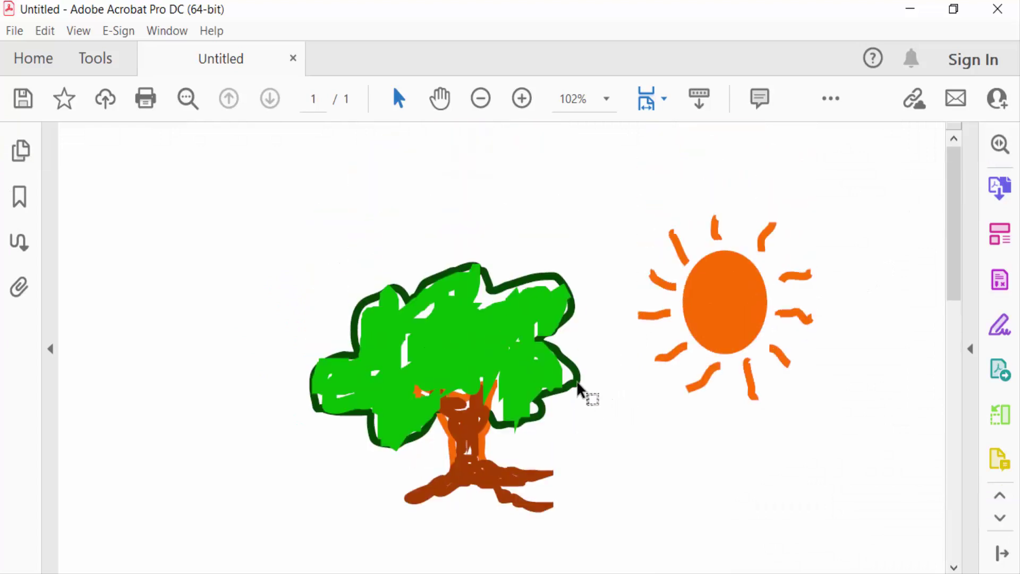
pyautogui.click(19, 37)
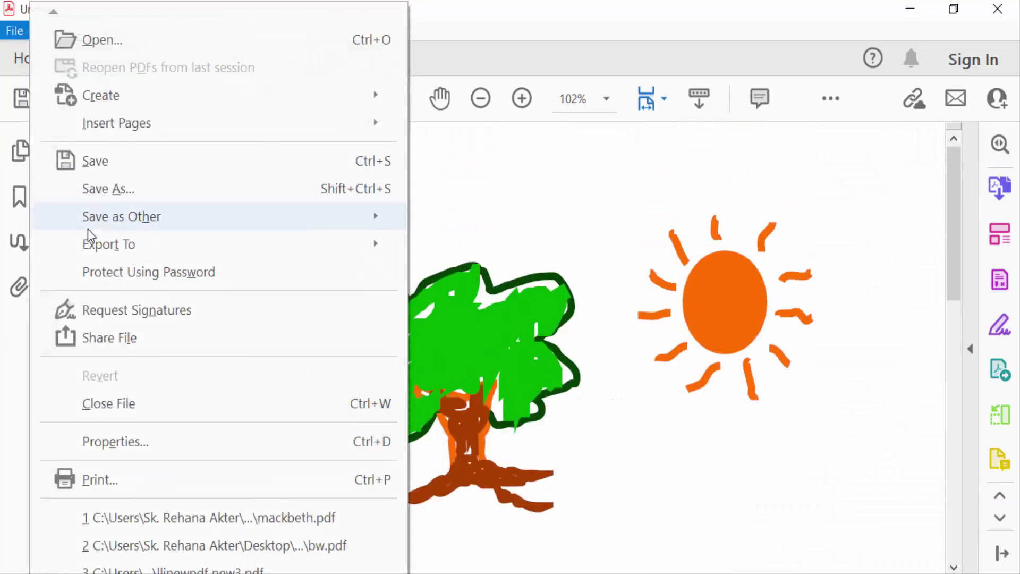
pyautogui.click(103, 168)
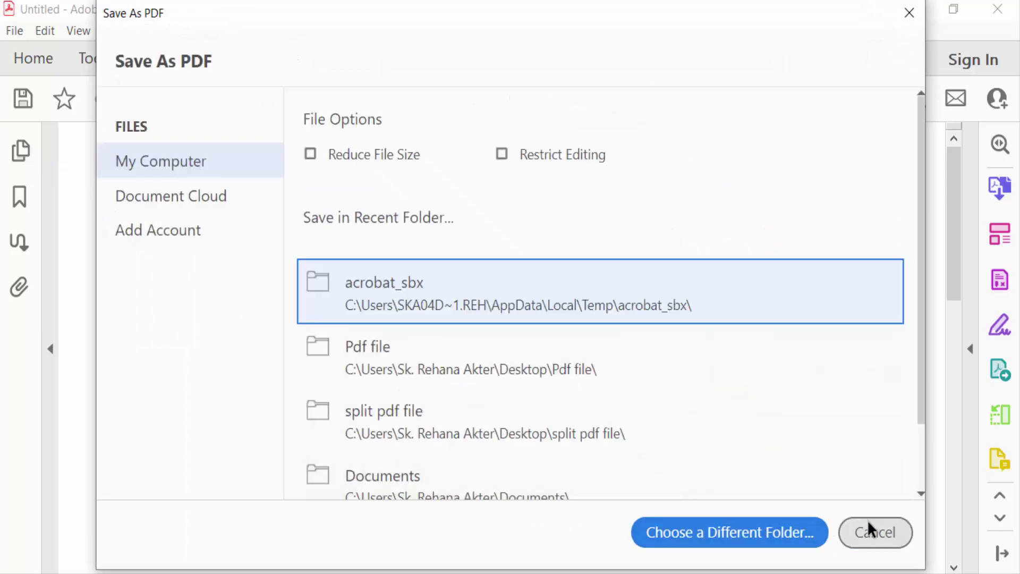
pyautogui.click(866, 528)
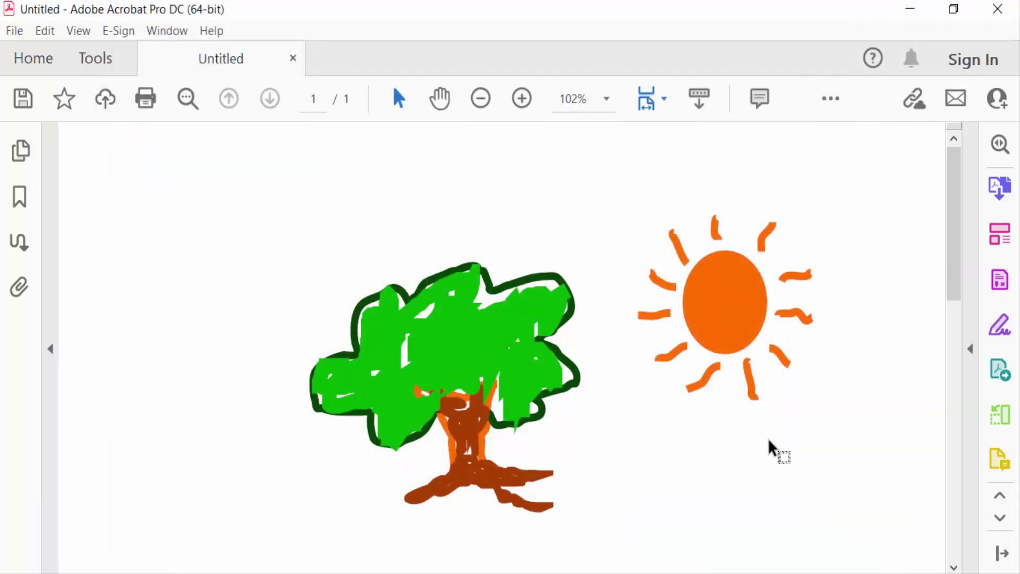